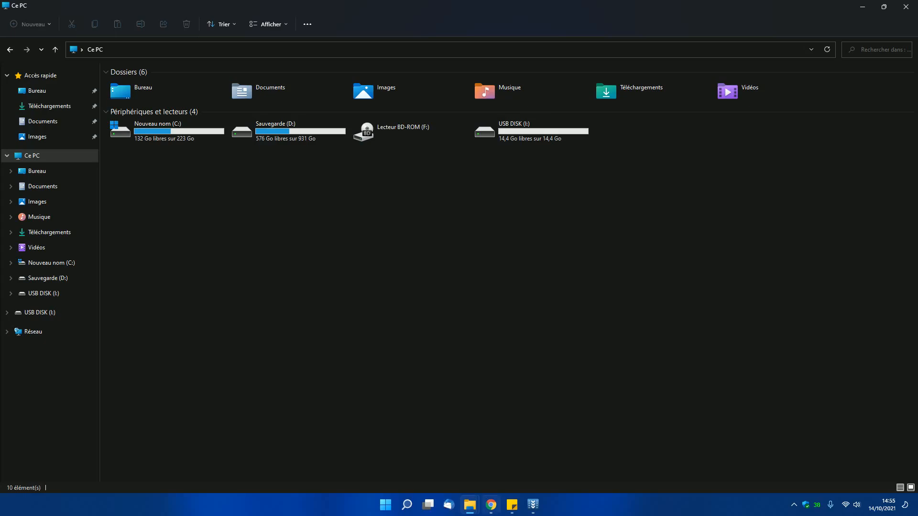
Switch to Chrome and review the TestDisk page's description of capabilities and supported operating systems
click(491, 504)
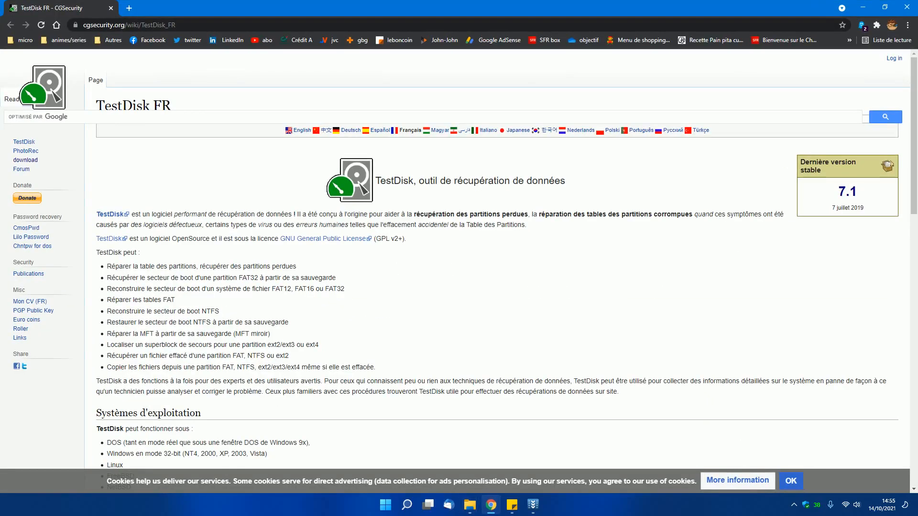
scroll(497, 287, down, 3)
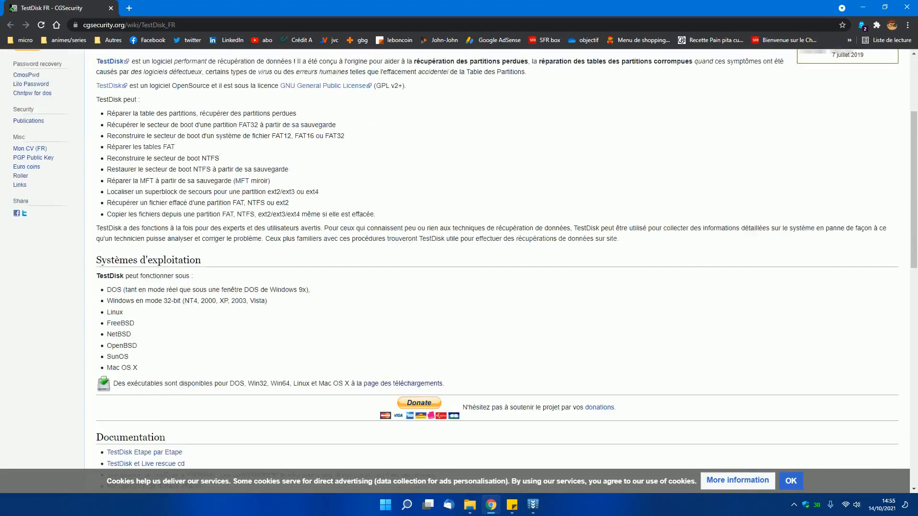
scroll(497, 287, up, 3)
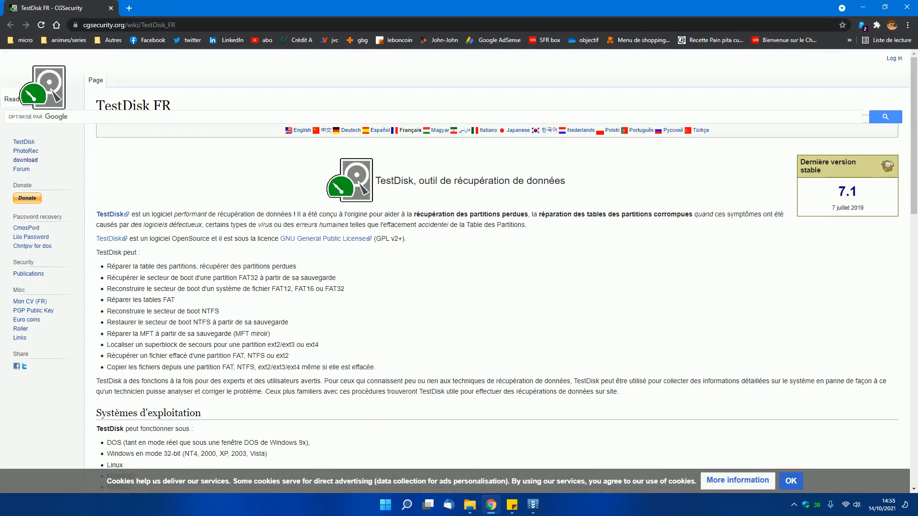
Switch to the testdisk-7.2-WIP folder in File Explorer and delete its Nouveau dossier subfolder
click(469, 505)
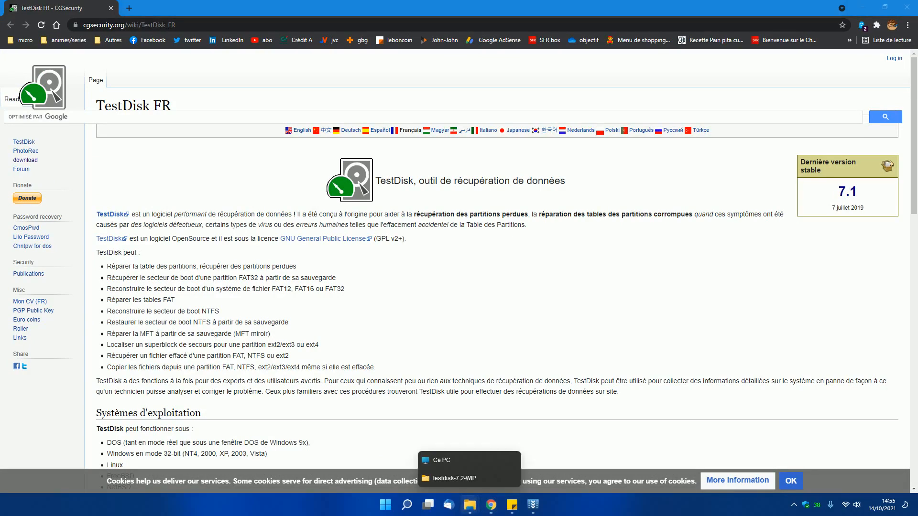
click(454, 479)
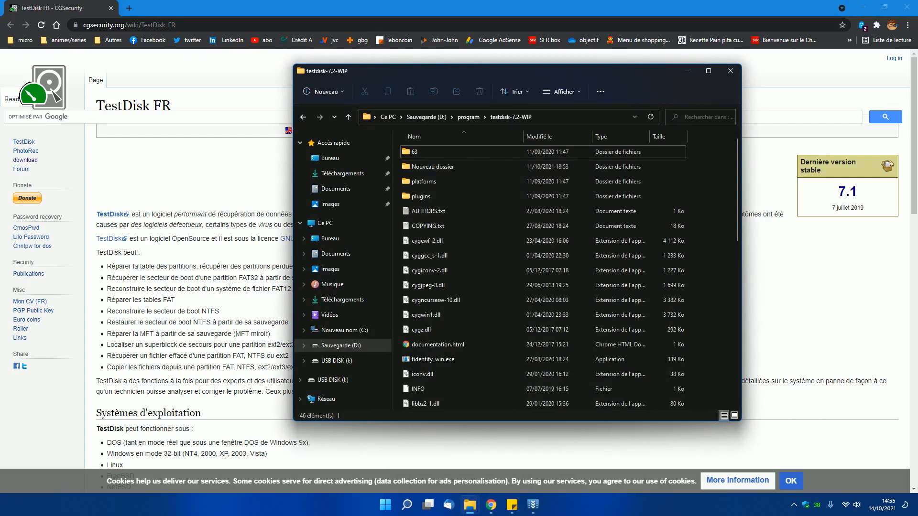
scroll(445, 226, down, 2)
scroll(445, 225, up, 2)
click(440, 167)
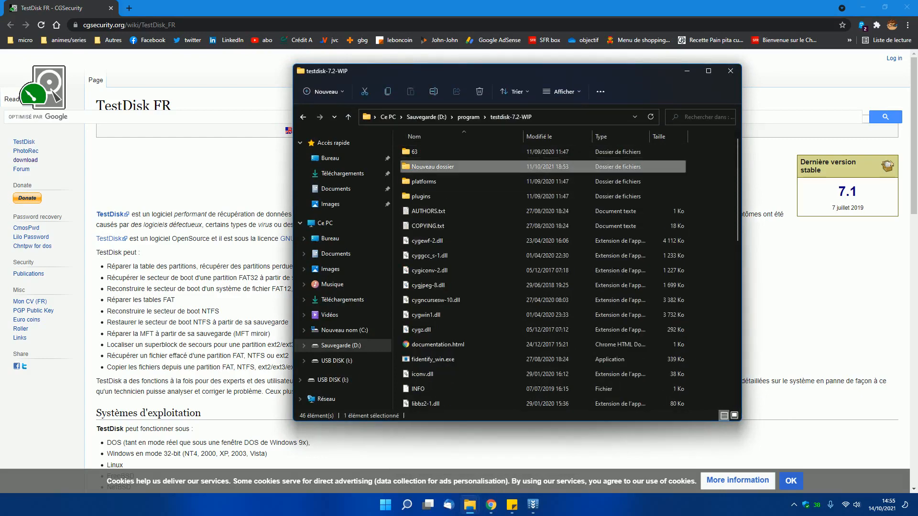
key(Delete)
Create a new subfolder in testdisk-7.2-WIP, keeping the default name
scroll(445, 255, down, 9)
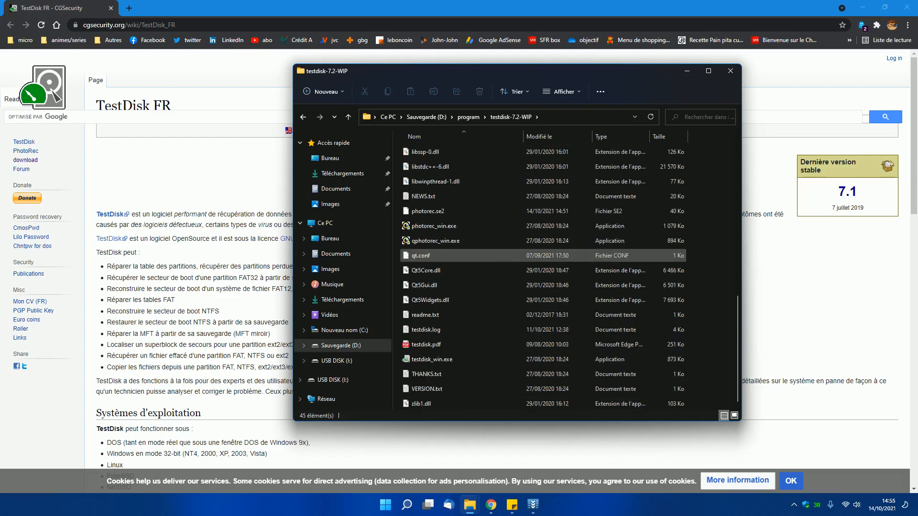
scroll(445, 262, up, 1)
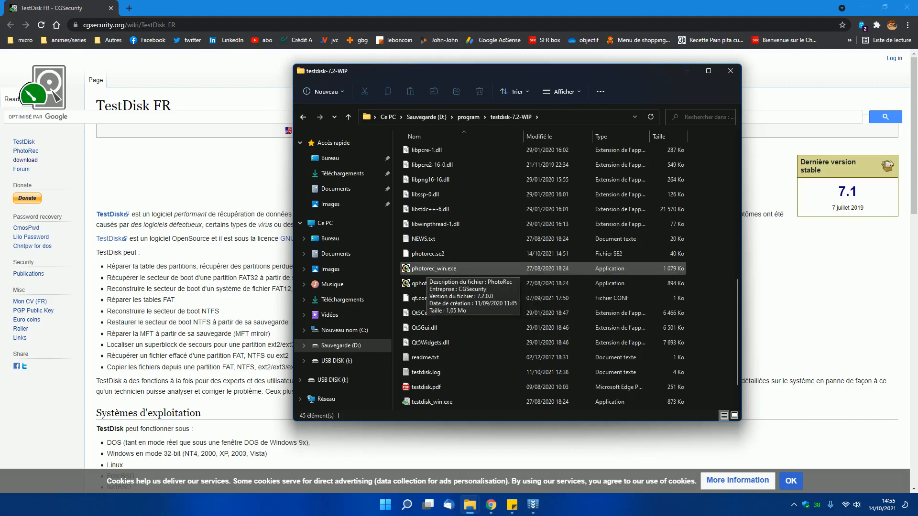
scroll(421, 273, up, 7)
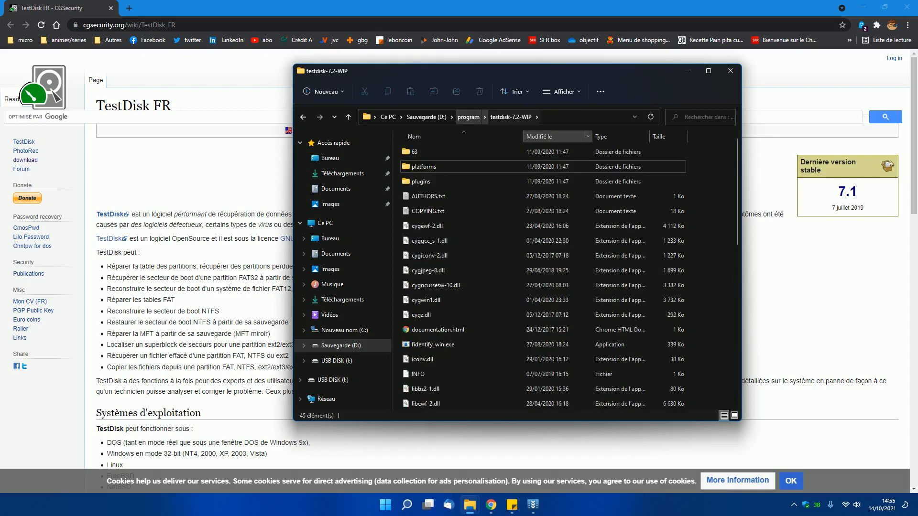
right_click(398, 187)
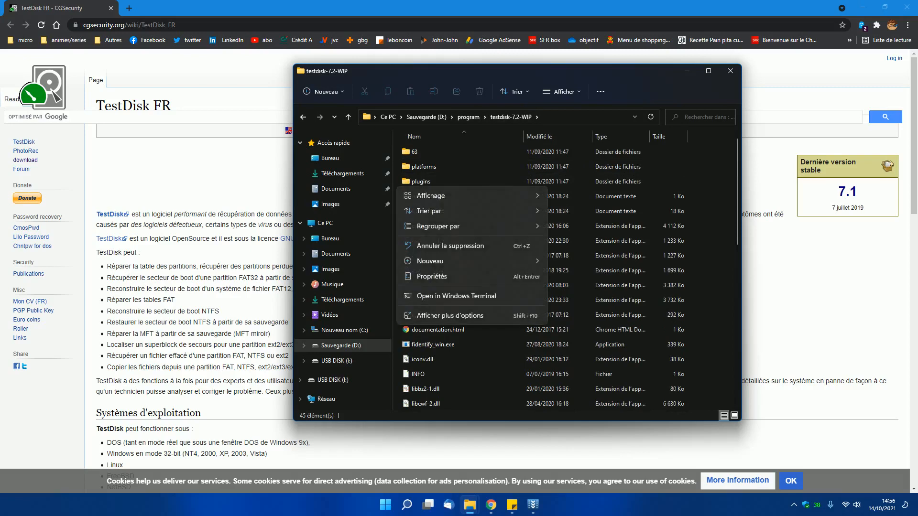
mouse_move(478, 261)
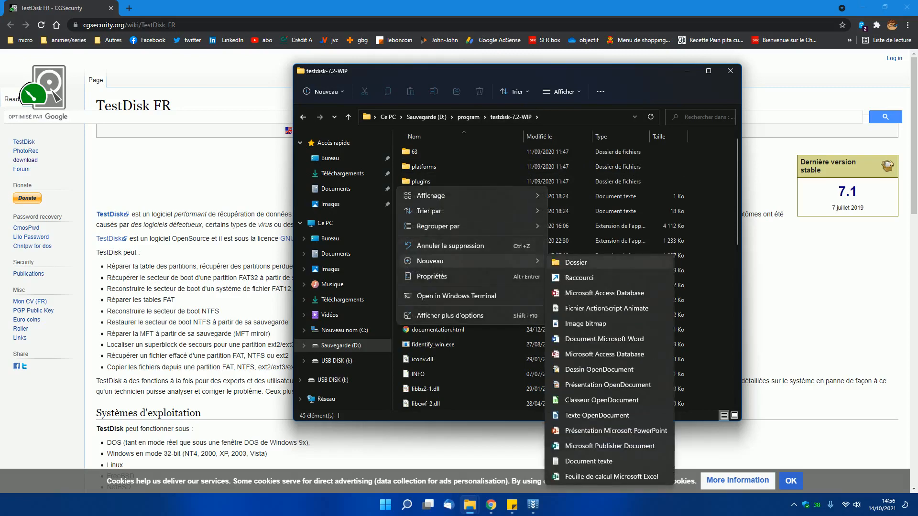
click(576, 262)
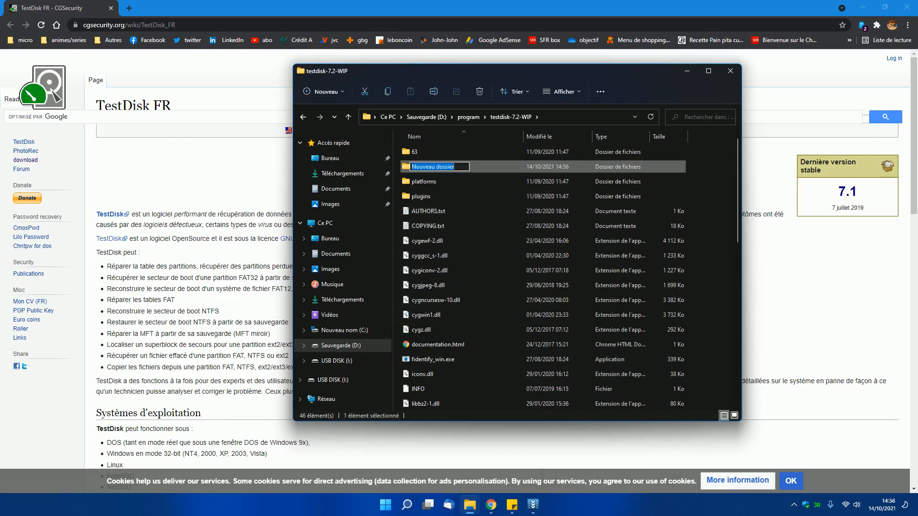
click(708, 211)
Launch photorec_win.exe and proceed with the 15 GB USB DISK 2.0 as the media to recover from
scroll(660, 213, down, 7)
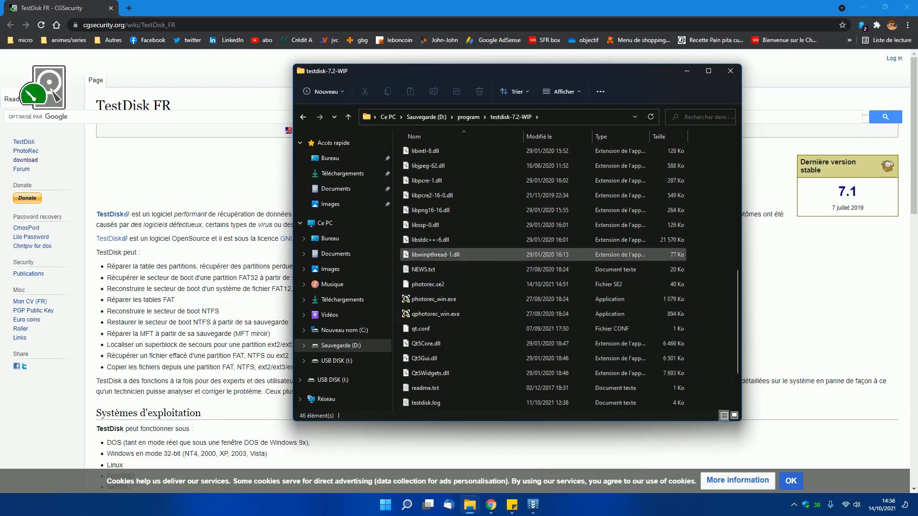
click(433, 298)
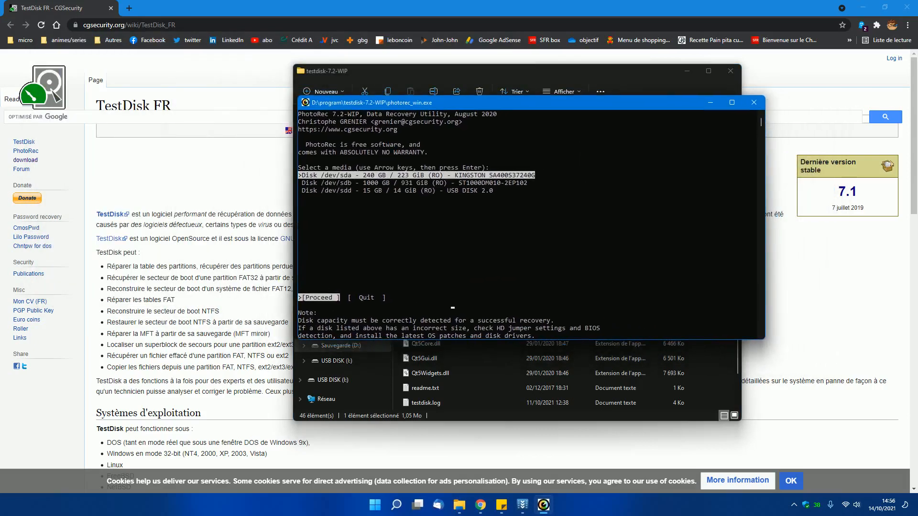
key(Right)
key(Left)
key(Down)
key(Down)
key(Up)
key(Up)
key(Down)
key(Down)
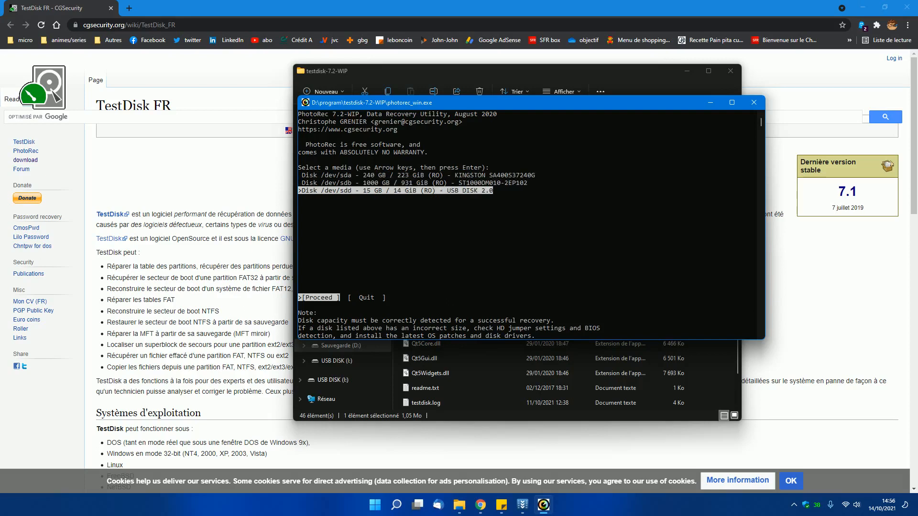
key(Up)
key(Up)
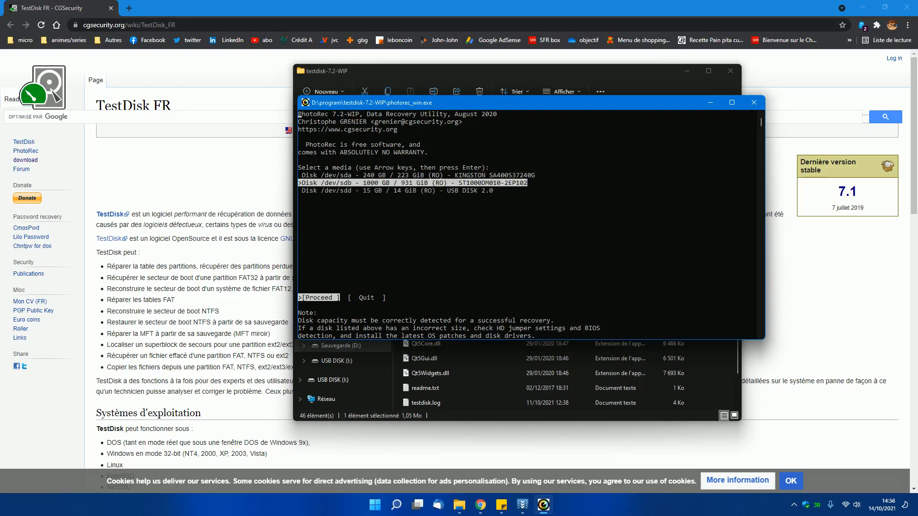
key(Down)
key(Down)
key(Right)
key(Left)
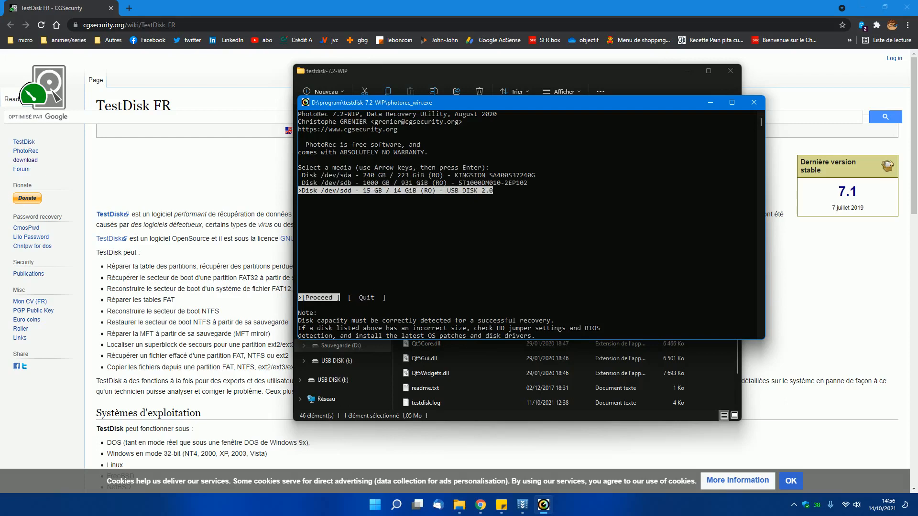
key(Up)
key(Up)
key(Down)
key(Up)
key(Down)
key(Down)
key(Up)
key(Up)
key(Down)
key(Down)
key(Right)
key(Left)
key(Return)
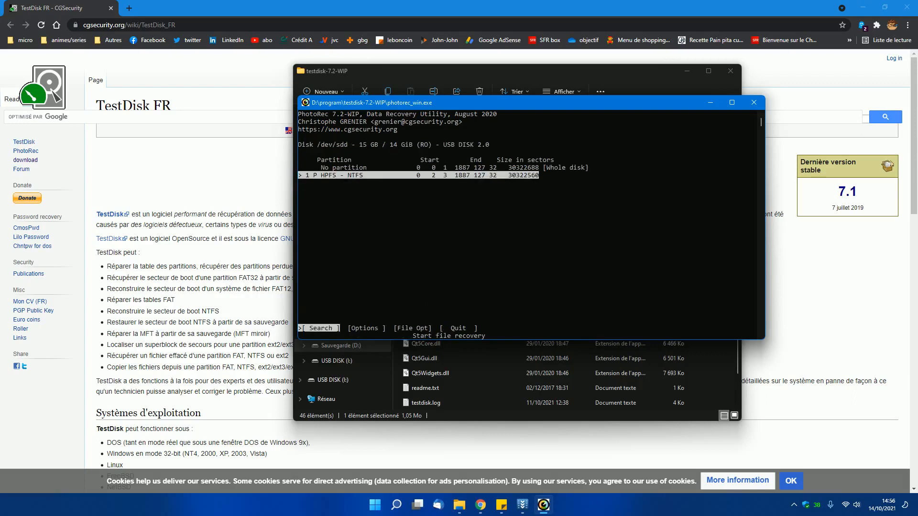
Open the file type options (File Opt) with the NTFS partition of the USB disk selected
key(Right)
key(Right)
key(Left)
key(Left)
key(Right)
key(Left)
key(Right)
key(Right)
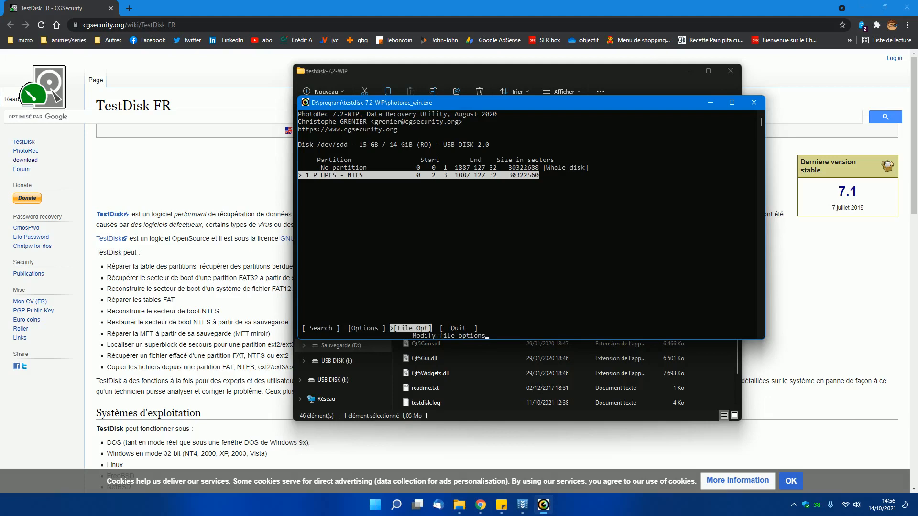
key(Left)
key(Right)
key(Return)
Look through the alphabetical list of searchable file types from the custom signatures entry to the cow Qemu Image entry
key(Down)
key(Down)
key(Down)
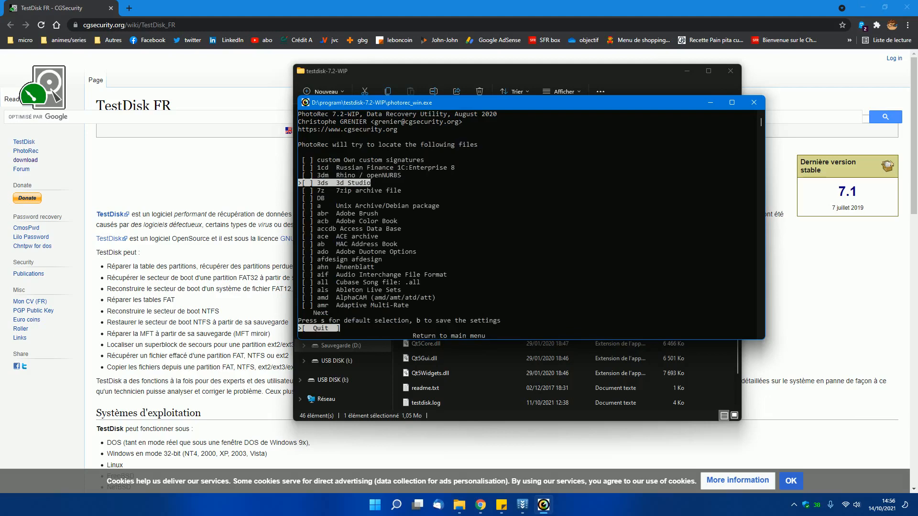
key(Down)
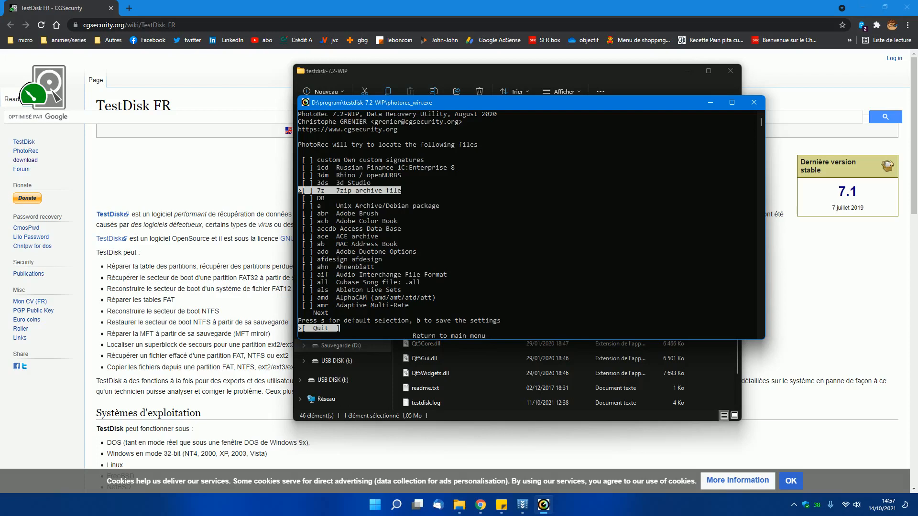
key(Down)
key(Down)
key(Down)
key(Down)
key(Down)
key(Down)
key(Down)
key(Down)
key(Down)
key(Down)
key(Down)
key(Down)
key(Down)
key(Down)
key(Down)
key(Down)
key(Down)
key(Down)
key(Down)
key(Down)
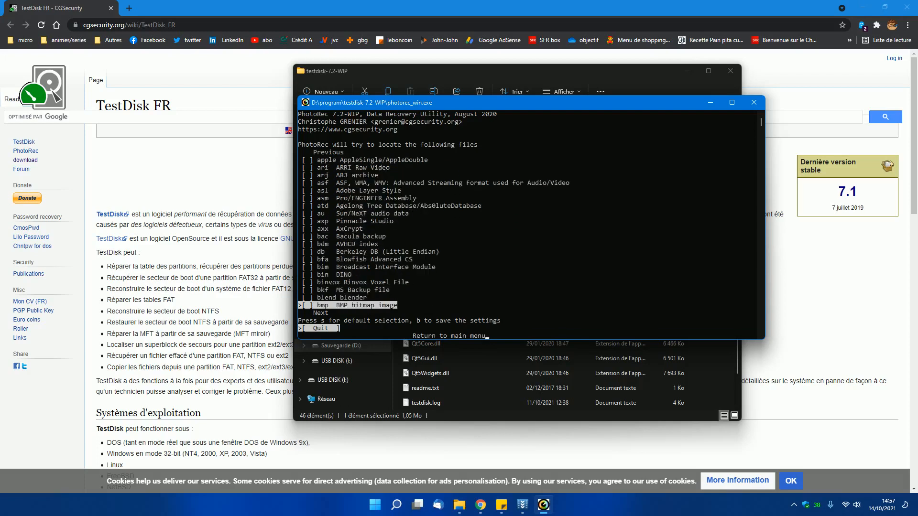
key(Down)
key(Down)
key(Down)
key(Down)
key(Down)
key(Down)
key(Down)
key(Down)
key(Down)
key(Down)
key(Down)
key(Down)
key(Down)
key(Down)
key(Down)
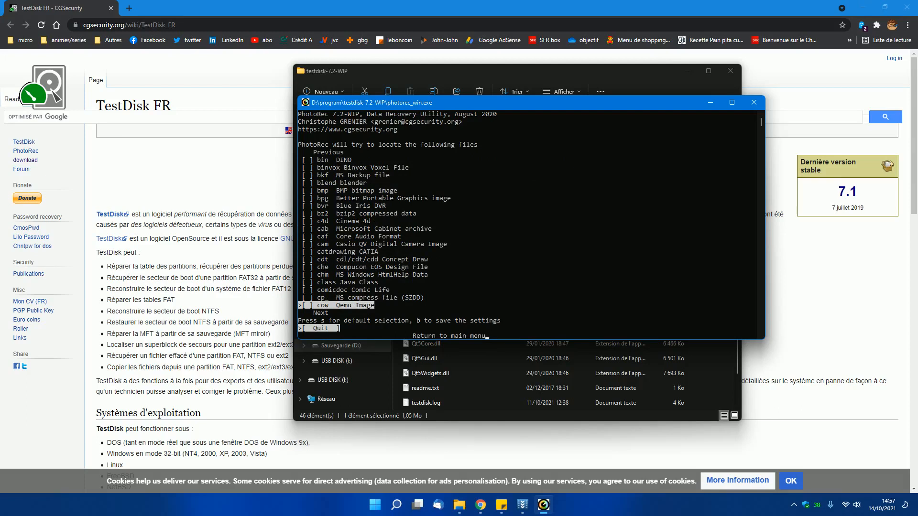
Look back over the file types between the cab Microsoft Cabinet archive and cow Qemu Image entries
key(Up)
key(Up)
key(Up)
key(Up)
key(Up)
key(Up)
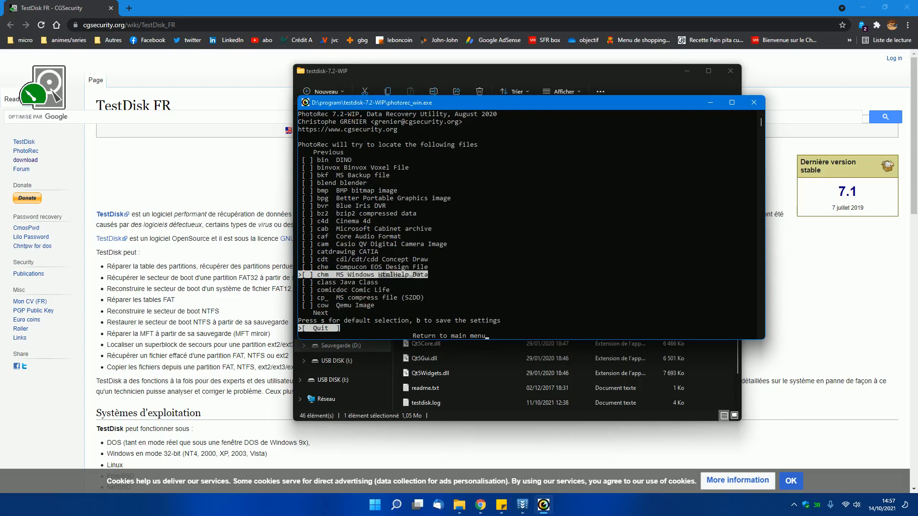
key(Up)
key(Up)
key(Up)
key(Up)
key(Up)
key(Down)
key(Down)
key(Down)
key(Down)
key(Down)
key(Down)
key(Down)
key(Down)
key(Down)
key(Down)
key(Down)
key(Down)
key(Down)
key(Down)
key(Down)
key(Down)
key(Down)
key(Down)
key(Down)
key(Down)
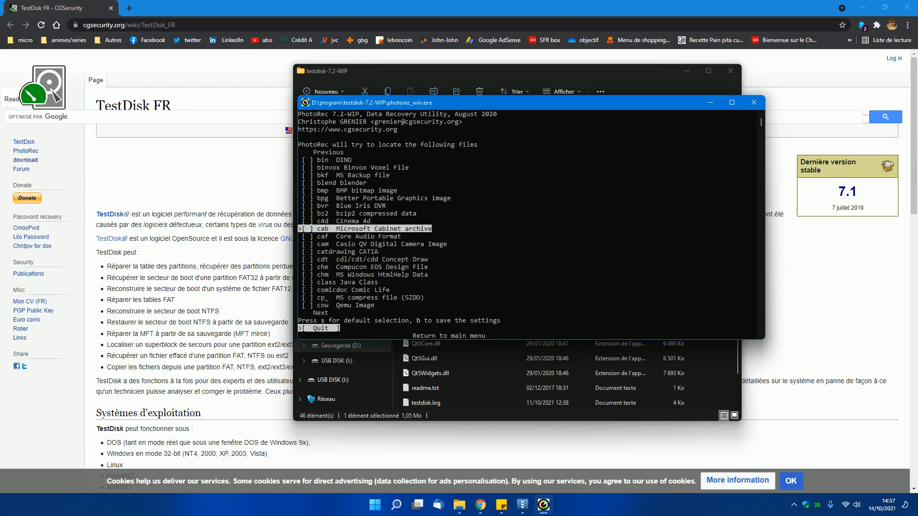
Locate the doc Microsoft Office Document entry in the file type list and examine it along with its neighbouring entries
key(Down)
key(Down)
key(Down)
key(Down)
key(Down)
key(Down)
key(Down)
key(Down)
key(Down)
key(Down)
key(Down)
key(Down)
key(Down)
key(Down)
key(Down)
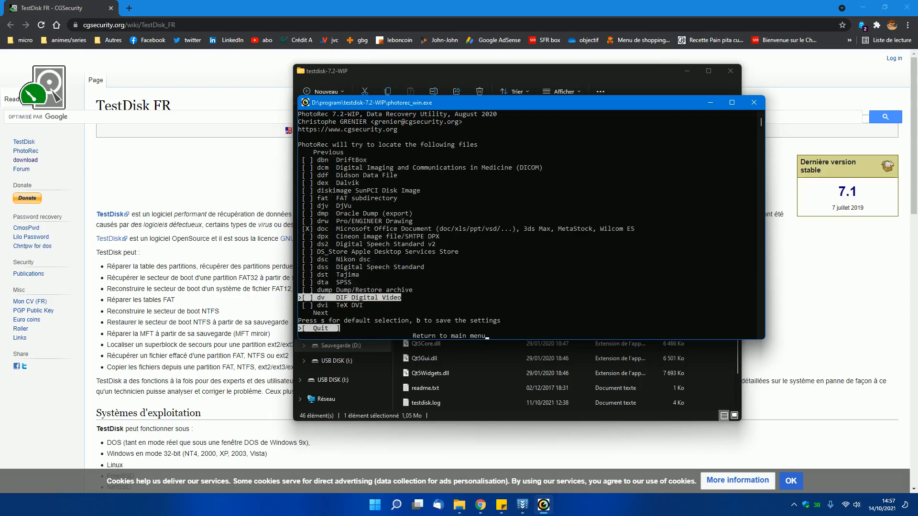
key(Up)
key(Up)
key(Up)
key(Up)
key(Up)
key(Up)
key(Up)
key(Up)
key(Up)
key(Up)
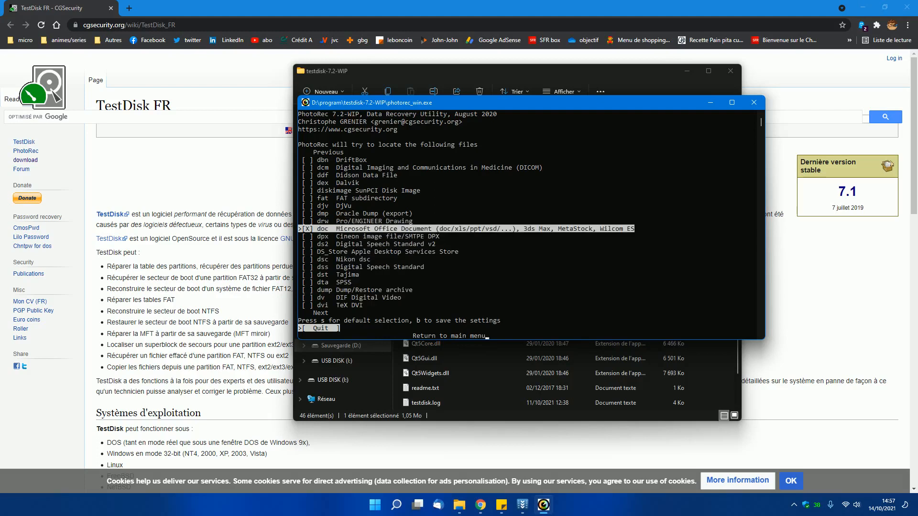
key(Down)
key(Down)
key(Down)
key(Down)
key(Down)
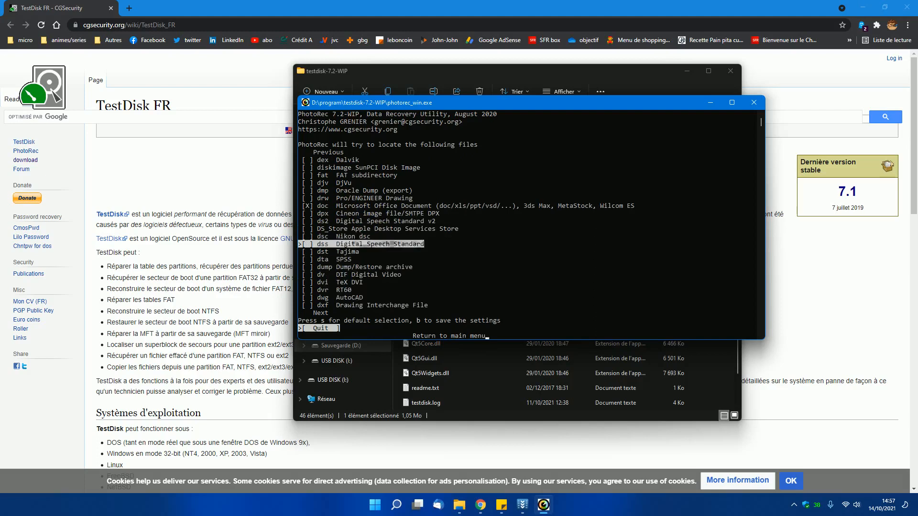
key(Up)
key(Up)
key(Up)
key(Up)
key(Up)
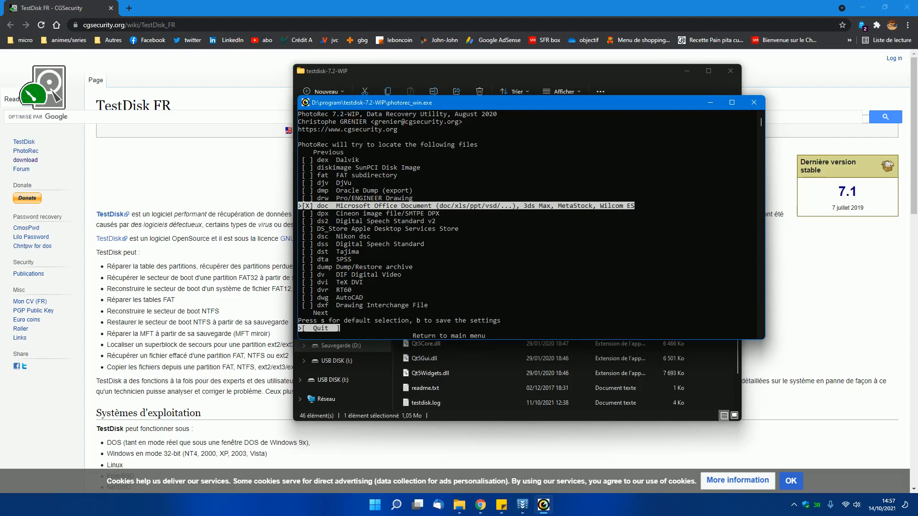
Look through the rest of the file type list from the doc entry to the zip archive entry near its end
key(Down)
key(Up)
key(Up)
key(Down)
key(Down)
key(Down)
key(Down)
key(Down)
key(Down)
key(Down)
key(Down)
key(Down)
key(Down)
key(Down)
key(Down)
key(Down)
key(Down)
key(Down)
key(Down)
key(Down)
key(Down)
key(Down)
key(Down)
key(Down)
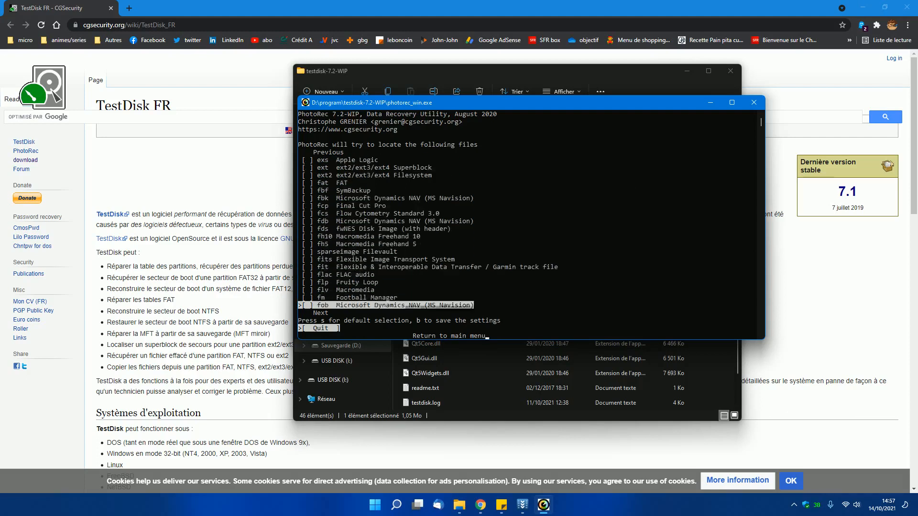
key(Down)
key(Down)
key(Down)
key(Down)
key(Down)
key(Down)
key(Down)
key(Down)
key(Down)
key(Down)
key(Down)
key(Down)
key(Down)
key(Down)
key(Down)
key(Down)
key(Down)
key(Down)
key(Down)
key(Down)
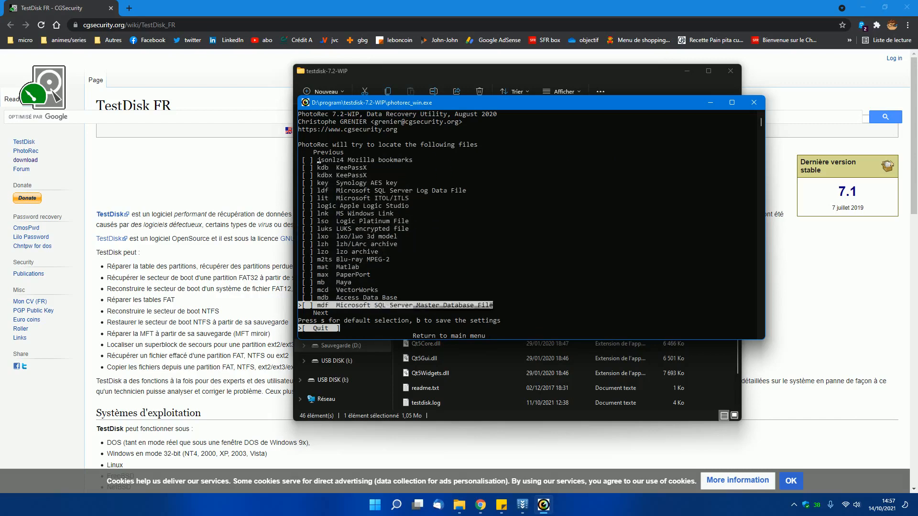
key(Down)
key(Down)
key(Down)
key(Down)
key(Down)
key(Down)
key(Down)
key(Down)
key(Down)
key(Down)
key(Down)
key(Down)
key(Down)
key(Down)
key(Down)
key(Down)
key(Down)
key(Down)
key(Down)
key(Down)
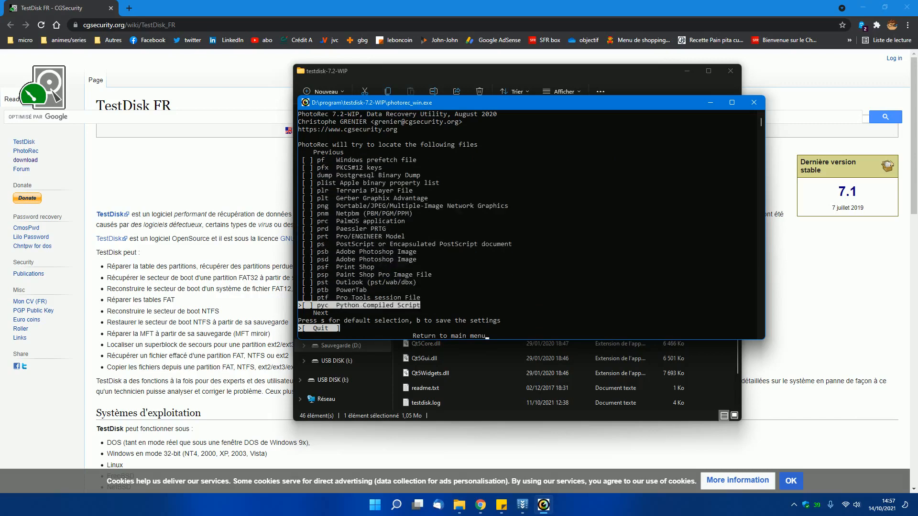
key(Down)
key(Down)
key(Down)
key(Down)
key(Down)
key(Down)
key(Down)
key(Down)
key(Down)
key(Down)
key(Down)
key(Down)
key(Down)
key(Down)
key(Down)
key(Down)
key(Down)
key(Down)
key(Down)
key(Down)
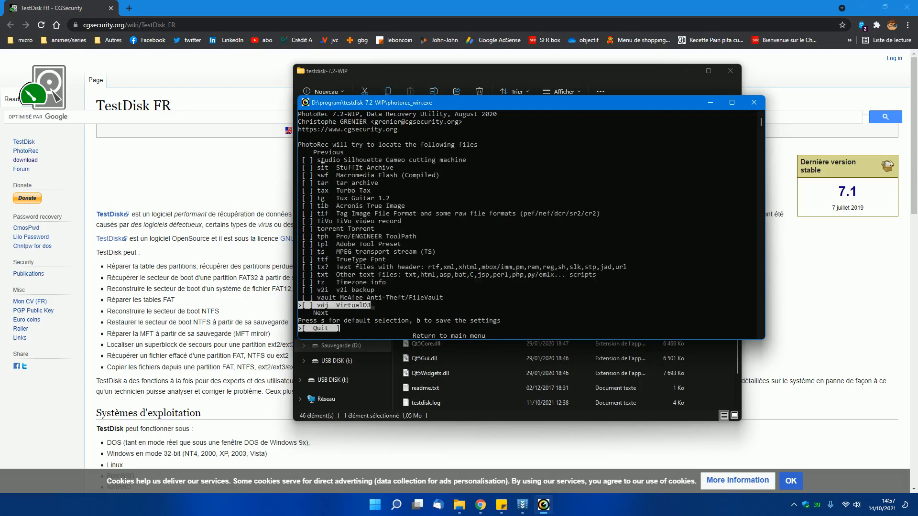
key(Down)
key(Down)
key(Down)
key(Down)
key(Down)
key(Down)
key(Down)
key(Down)
key(Down)
key(Down)
key(Down)
key(Down)
key(Down)
key(Down)
key(Down)
key(Down)
key(Down)
key(Down)
key(Down)
key(Down)
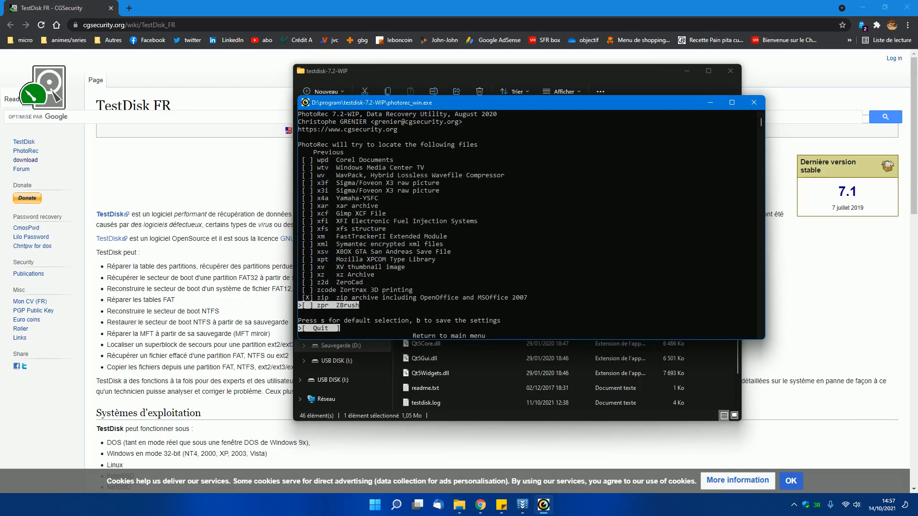
key(Up)
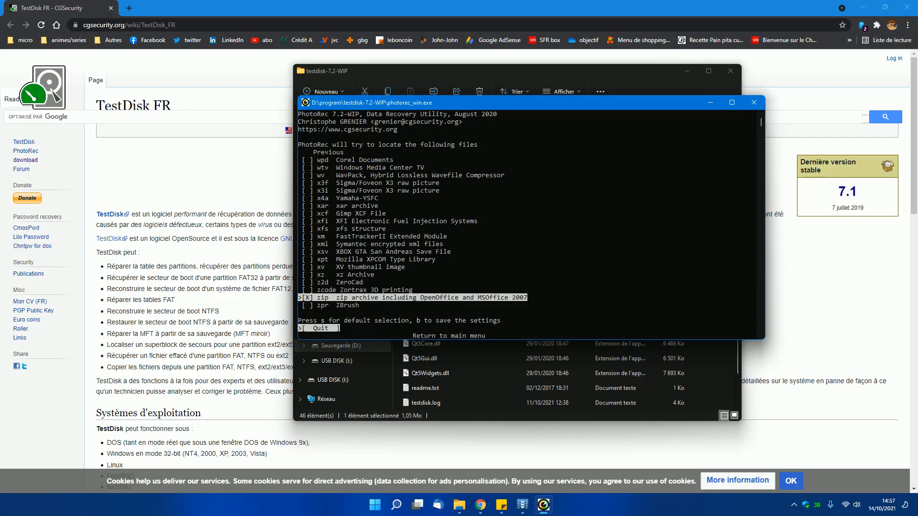
Save the file type settings and return to the partition list
key(b)
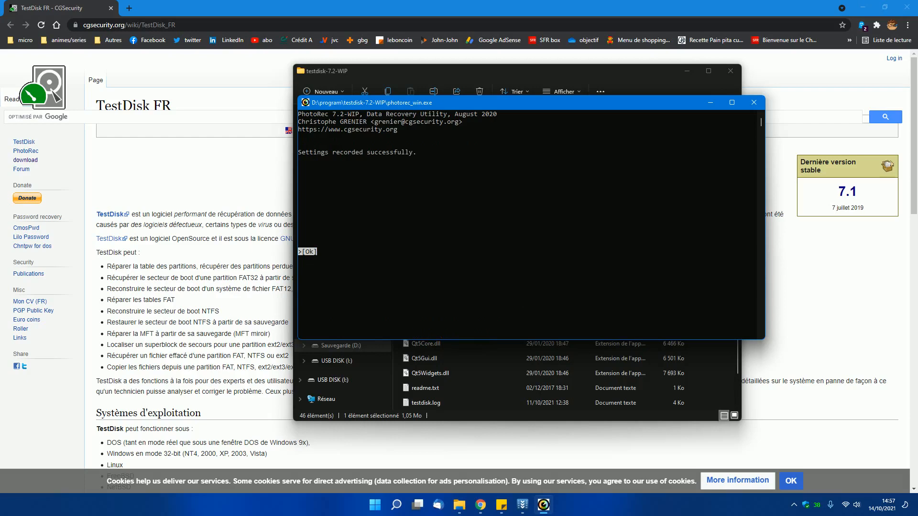
key(Return)
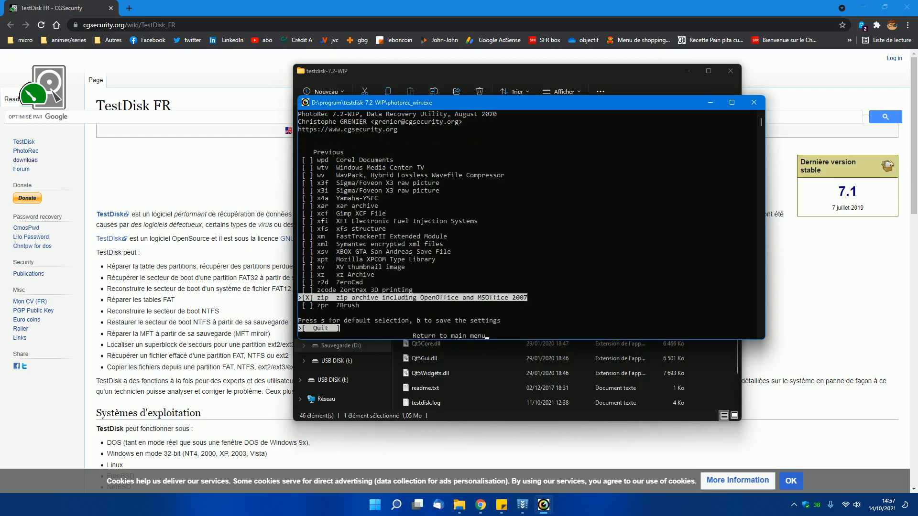
key(Return)
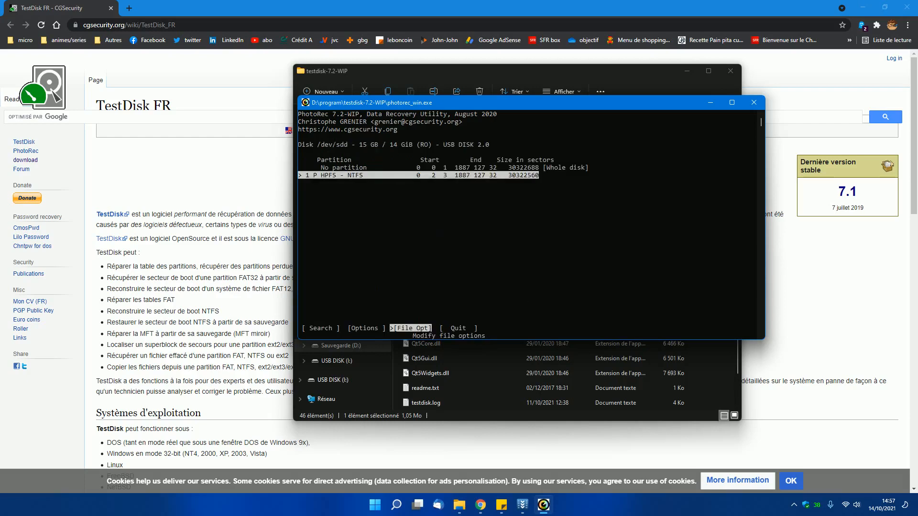
Start a search of the NTFS partition with the Other filesystem type, scanning only the free, unallocated space
key(Left)
key(Left)
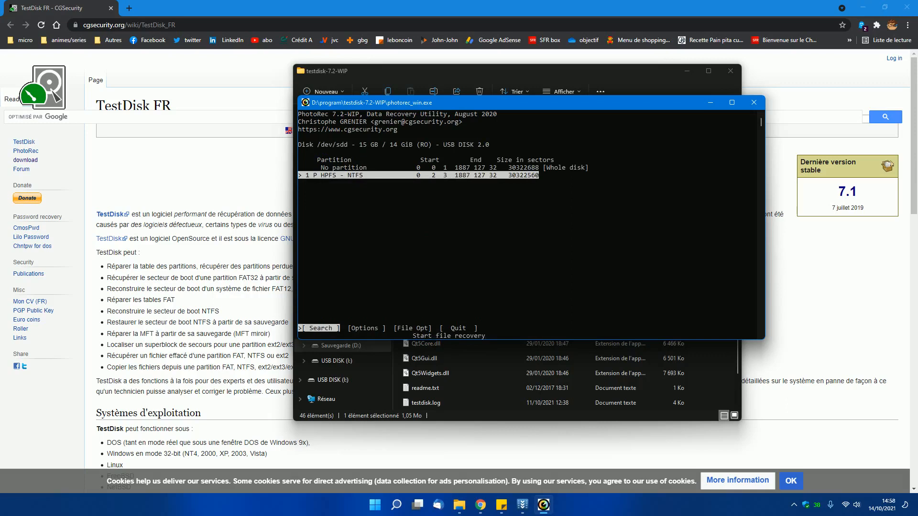
key(Return)
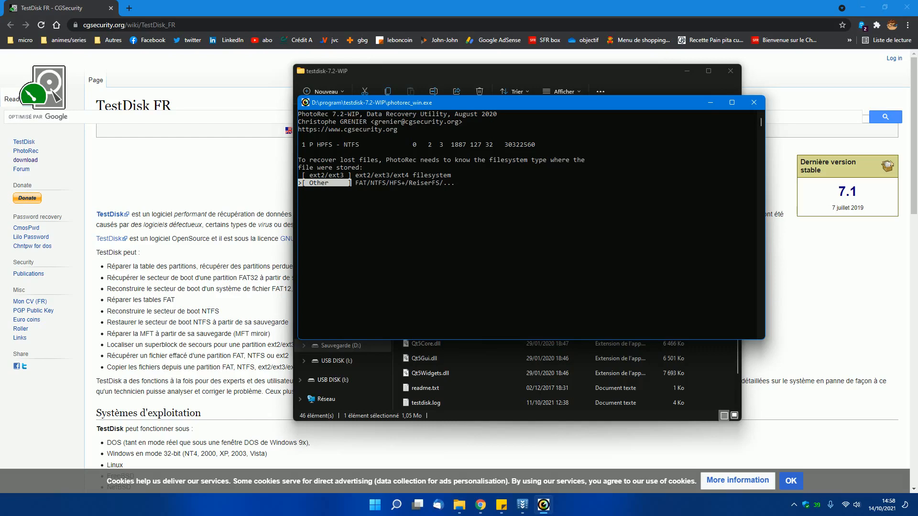
key(Return)
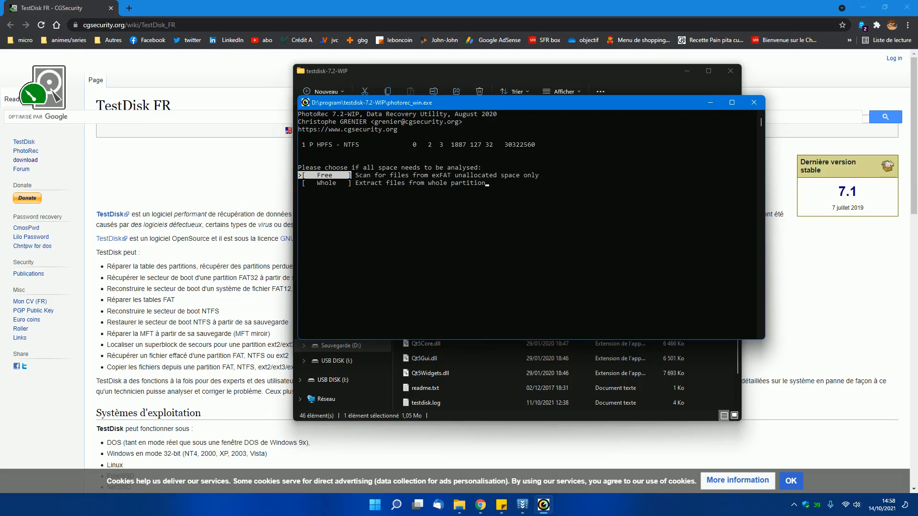
key(Return)
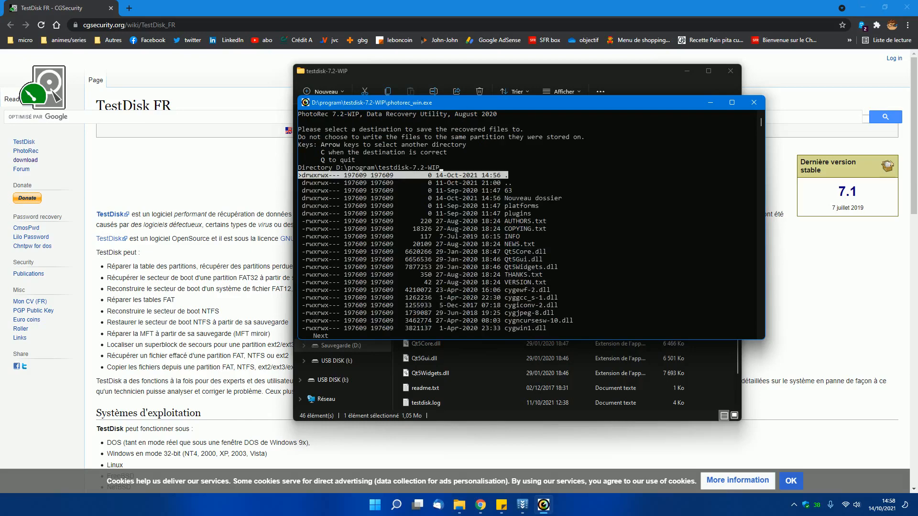
Set the Nouveau dossier folder in testdisk-7.2-WIP as the destination for recovered files and start the recovery
key(Down)
key(Down)
key(Down)
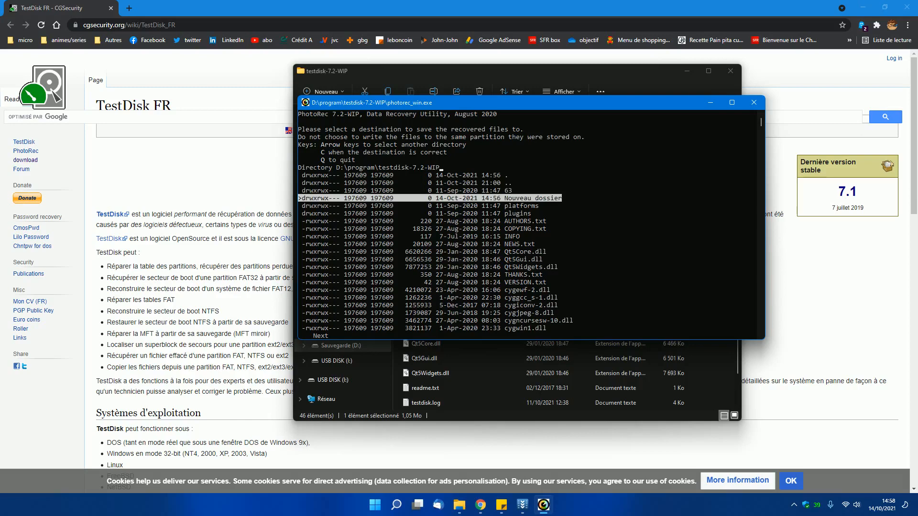
key(Down)
key(Down)
key(Up)
key(Up)
key(Up)
key(Down)
key(Down)
key(Up)
key(Right)
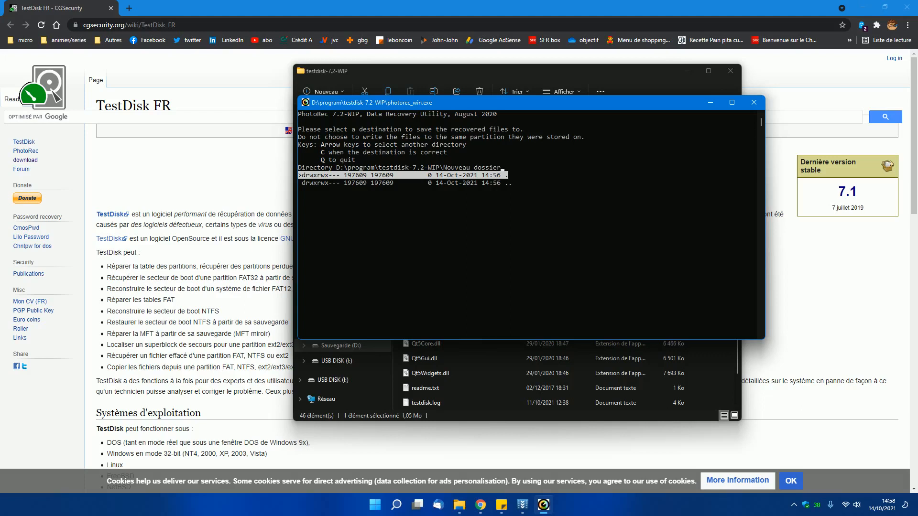
key(c)
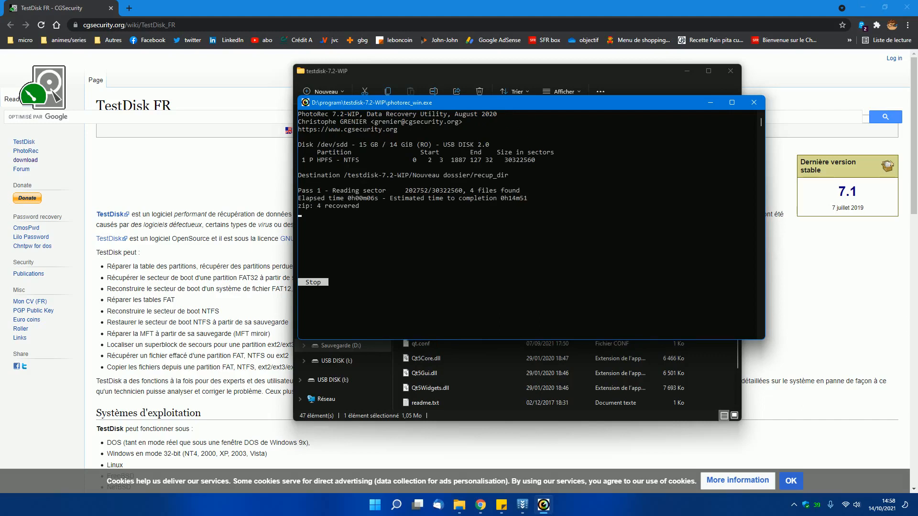
drag(472, 191, 521, 191)
click(476, 206)
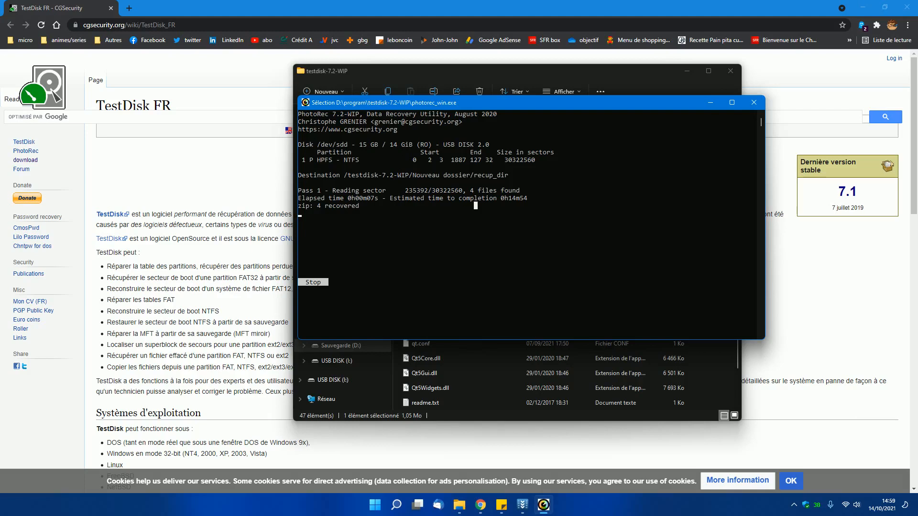
Arrange the recovery and File Explorer windows side by side and examine the recovered files in the recup_dir.1 folder inside Nouveau dossier
drag(498, 103, 759, 101)
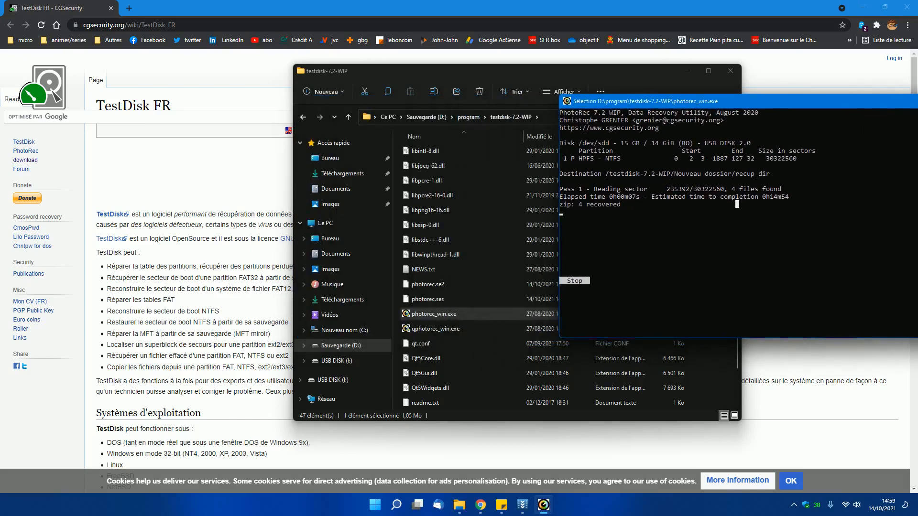
drag(518, 71, 343, 79)
scroll(323, 233, up, 7)
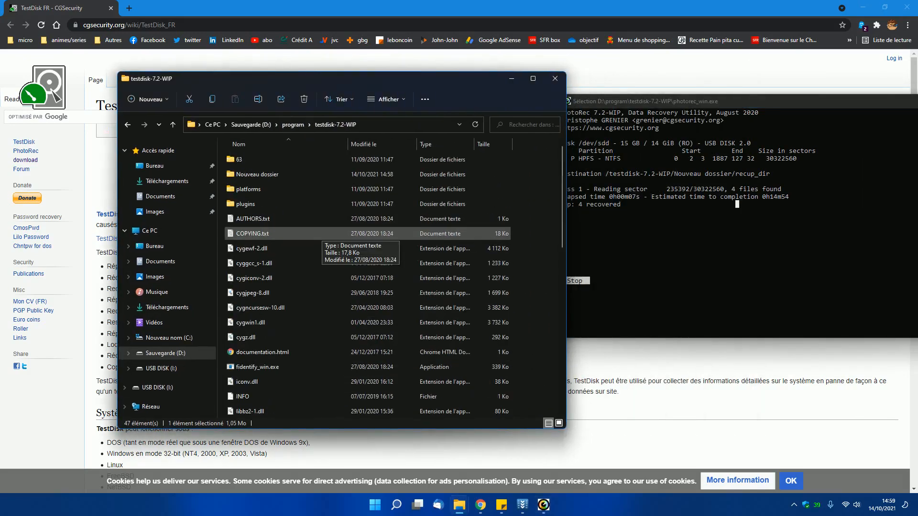
double_click(256, 174)
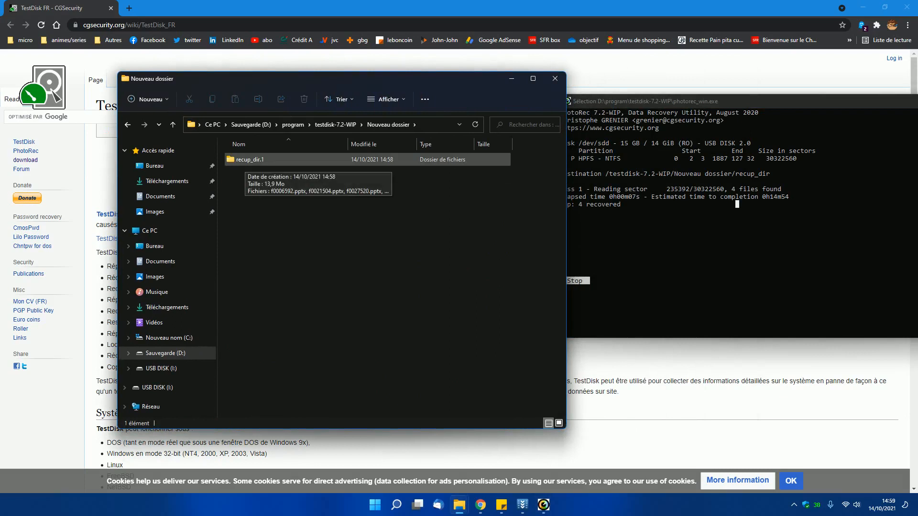
double_click(254, 159)
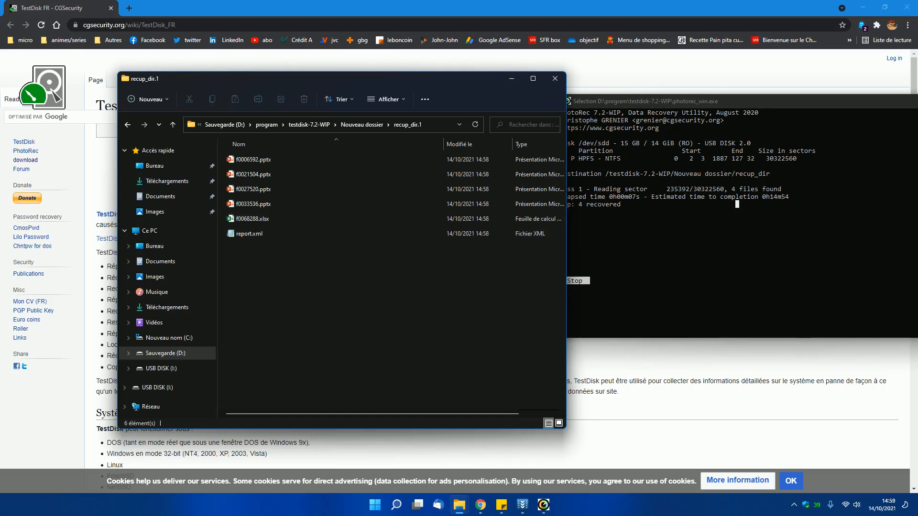
drag(220, 223, 276, 158)
click(306, 287)
drag(756, 101, 624, 89)
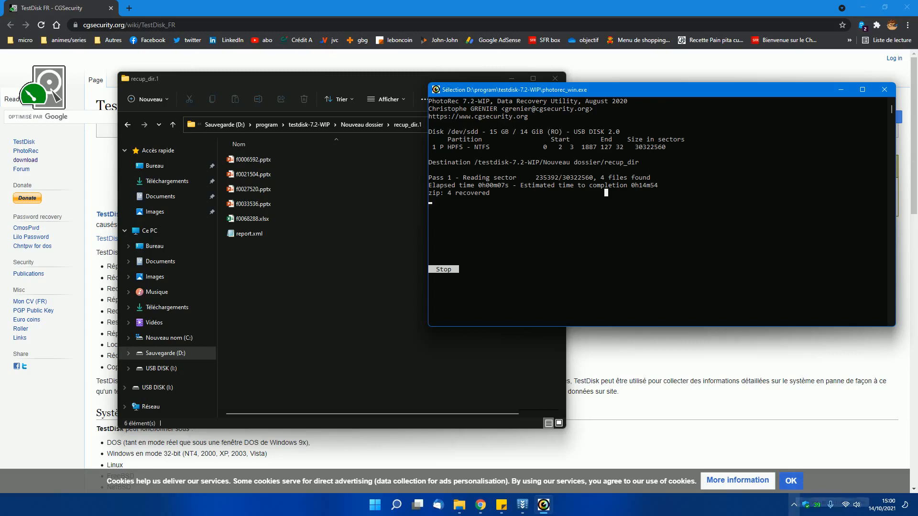
click(794, 505)
right_click(813, 478)
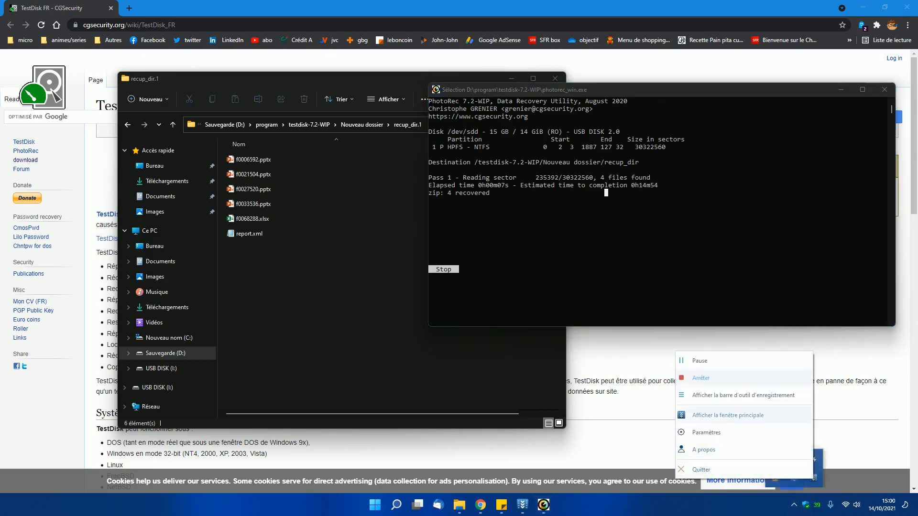